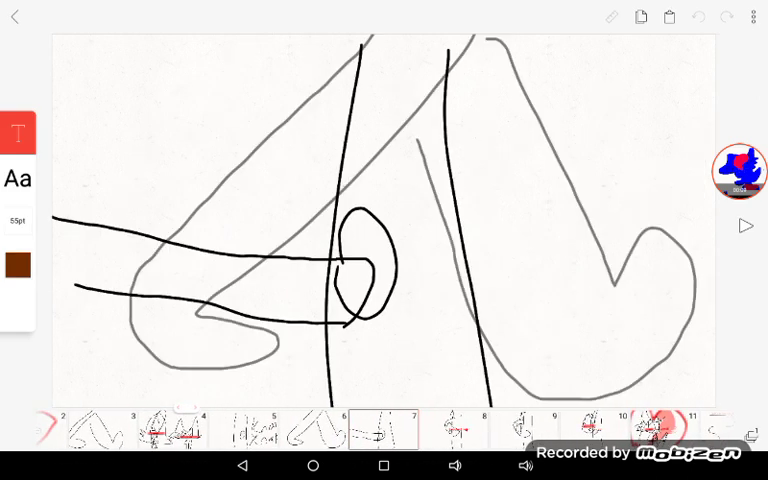
# Step: Play the animation preview twice, then add blank frame 31 after the 'tbc' frame
pyautogui.click(745, 226)
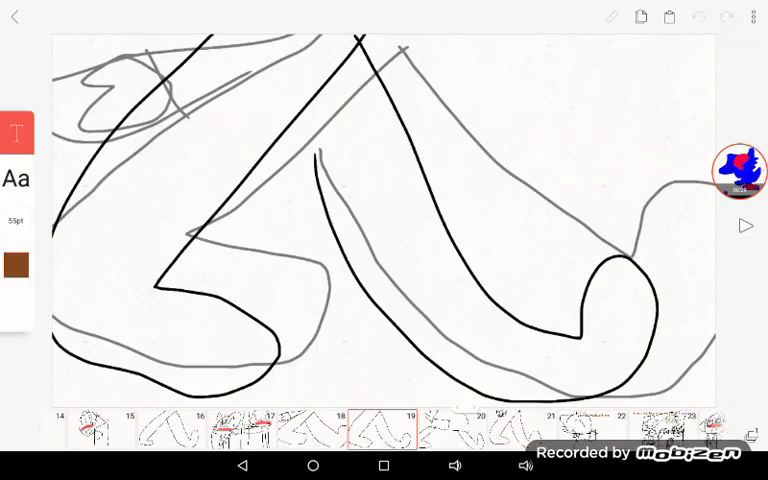
pyautogui.click(745, 226)
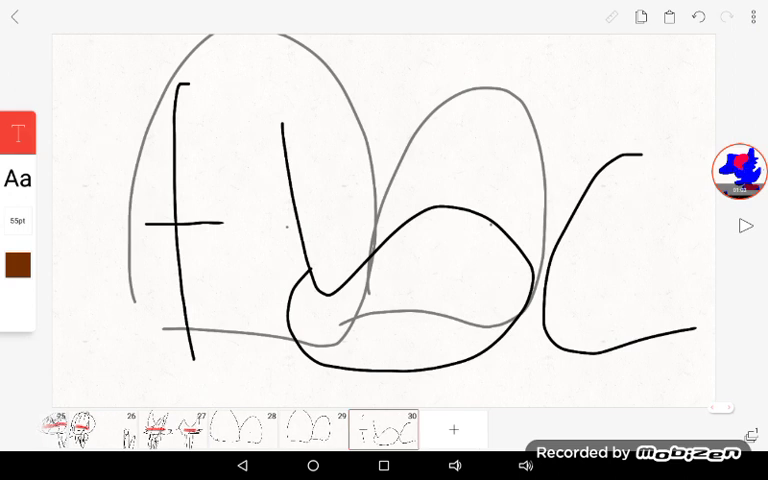
pyautogui.click(454, 429)
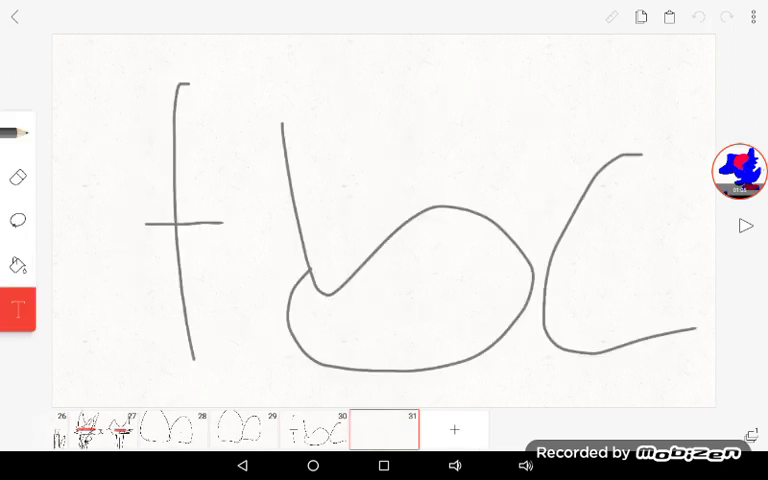
# Step: Undo the stray red stroke and switch the paint colour to yellow
pyautogui.moveTo(125, 315)
pyautogui.mouseDown()
pyautogui.moveTo(450, 112)
pyautogui.moveTo(340, 265)
pyautogui.moveTo(130, 322)
pyautogui.mouseUp()
pyautogui.click(698, 16)
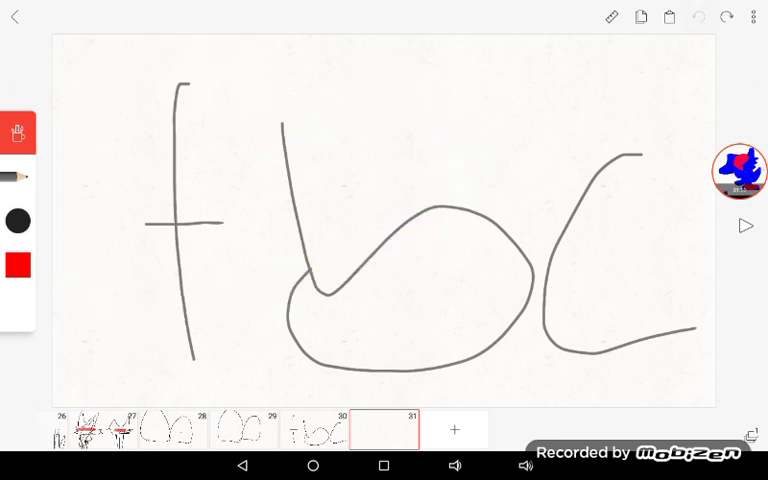
pyautogui.click(18, 264)
pyautogui.click(455, 178)
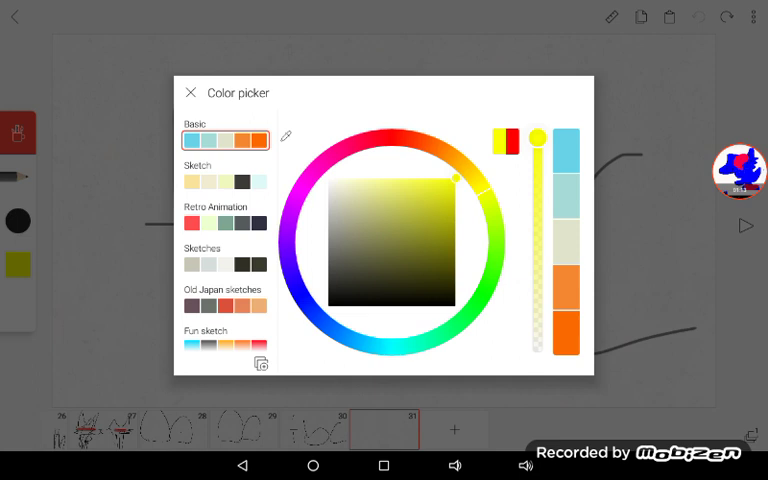
pyautogui.click(190, 93)
# Step: Brush a thick yellow blob over the left letter 'f', filling its white gaps
pyautogui.moveTo(218, 327); pyautogui.dragTo(215, 320)
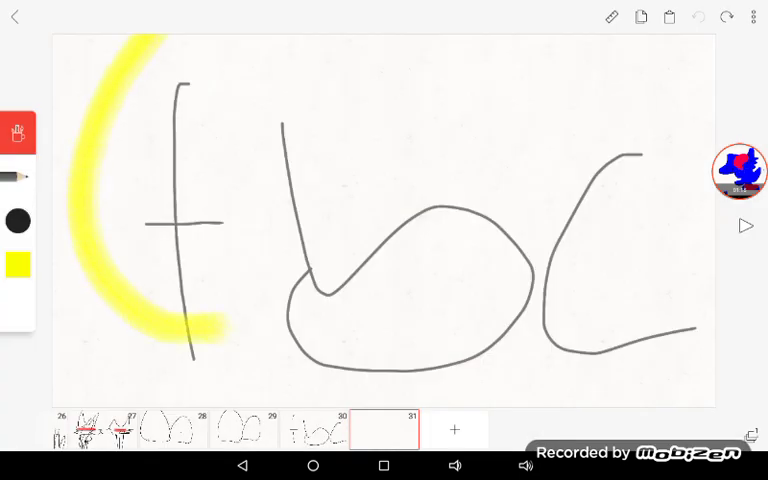
pyautogui.moveTo(220, 60); pyautogui.dragTo(200, 250)
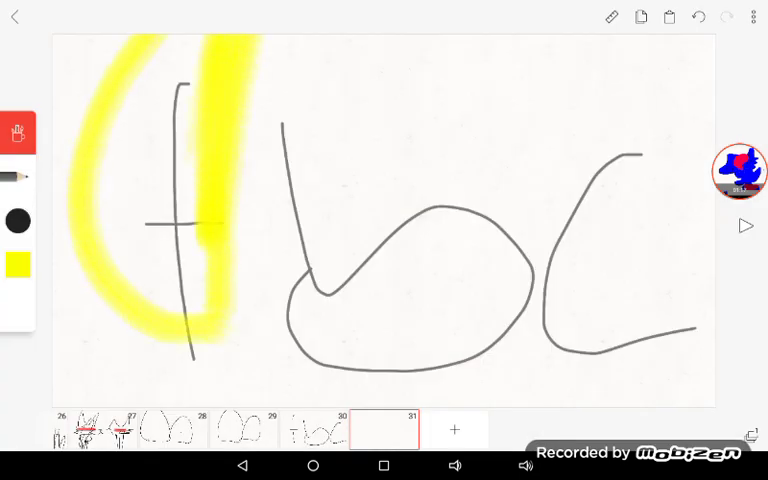
pyautogui.moveTo(180, 60); pyautogui.dragTo(165, 250)
pyautogui.moveTo(150, 60); pyautogui.dragTo(140, 220)
pyautogui.moveTo(78, 60); pyautogui.dragTo(70, 160)
pyautogui.moveTo(65, 100); pyautogui.dragTo(85, 175)
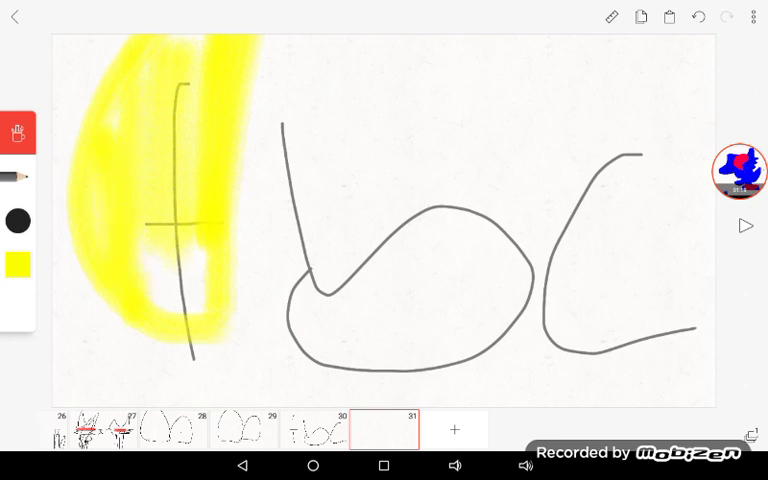
pyautogui.moveTo(90, 140); pyautogui.dragTo(110, 190)
pyautogui.moveTo(115, 145); pyautogui.dragTo(95, 165)
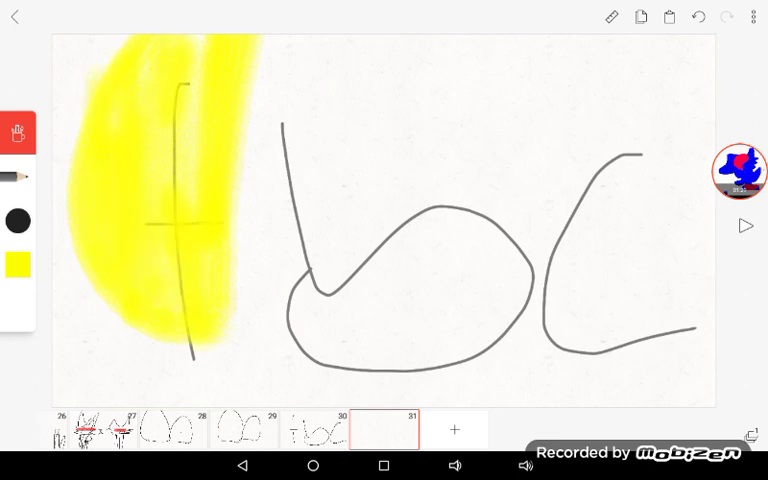
# Step: Choose red as the next paint colour
pyautogui.click(18, 264)
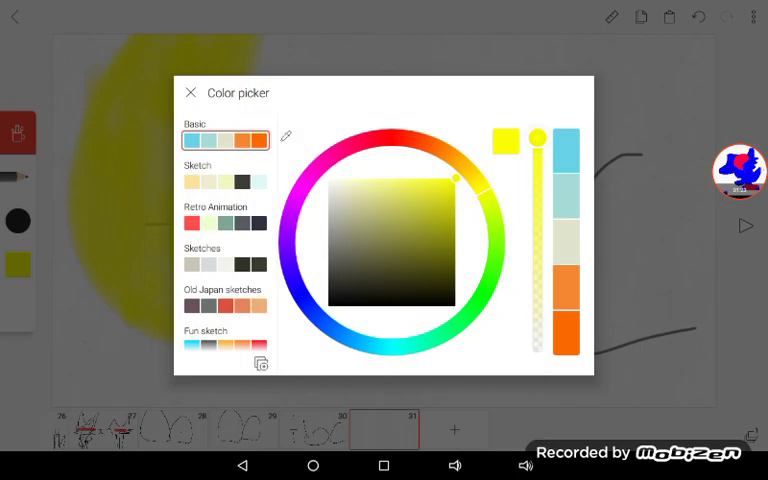
pyautogui.click(455, 178)
pyautogui.click(191, 93)
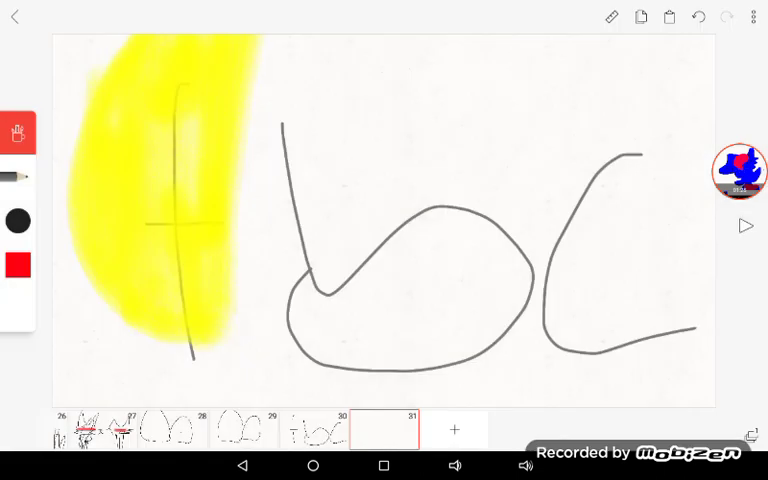
# Step: Paint a red blob beside the yellow one, closing the white gap between them
pyautogui.moveTo(230, 40)
pyautogui.mouseDown()
pyautogui.moveTo(290, 290)
pyautogui.moveTo(210, 352)
pyautogui.moveTo(220, 130)
pyautogui.moveTo(240, 40)
pyautogui.moveTo(250, 260)
pyautogui.moveTo(270, 80)
pyautogui.moveTo(255, 300)
pyautogui.mouseUp()
pyautogui.moveTo(270, 120); pyautogui.dragTo(280, 320)
pyautogui.moveTo(300, 150); pyautogui.dragTo(300, 300)
pyautogui.moveTo(340, 160)
pyautogui.mouseDown()
pyautogui.moveTo(330, 280)
pyautogui.moveTo(320, 60)
pyautogui.moveTo(340, 50)
pyautogui.mouseUp()
pyautogui.moveTo(310, 140); pyautogui.dragTo(300, 45)
pyautogui.moveTo(295, 120); pyautogui.dragTo(290, 40)
pyautogui.moveTo(270, 110); pyautogui.dragTo(275, 40)
# Step: With the fine black pen, undo a stray line and handwrite 'Chicax Fox' across both blobs
pyautogui.click(18, 177)
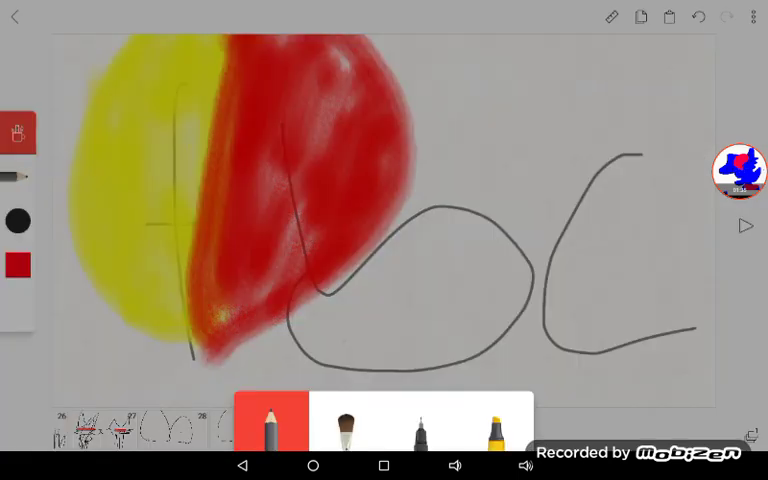
pyautogui.click(343, 428)
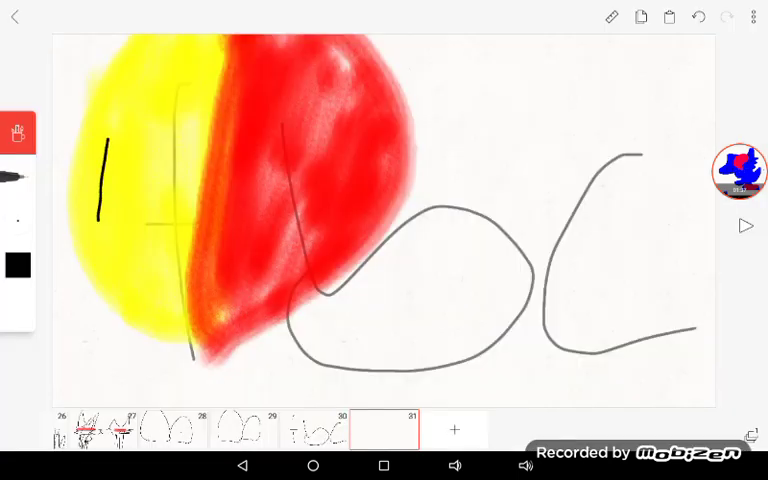
pyautogui.hotkey('ctrl', 'z')
pyautogui.moveTo(105, 160); pyautogui.dragTo(95, 225)
pyautogui.moveTo(140, 160); pyautogui.dragTo(140, 225)
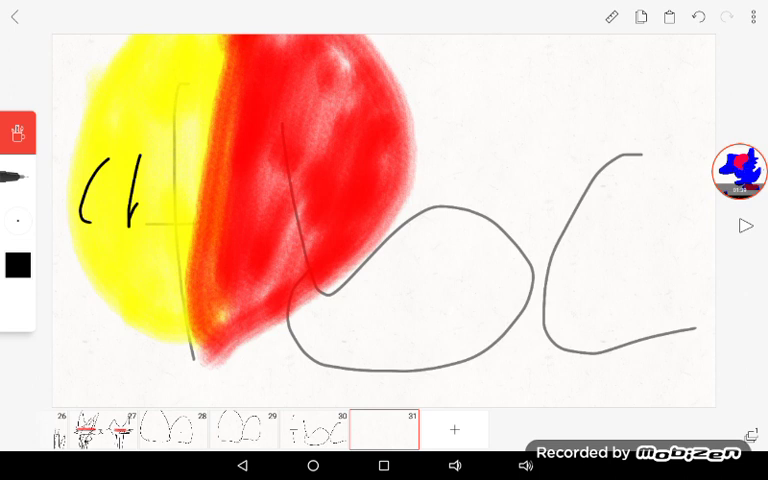
pyautogui.moveTo(192, 210)
pyautogui.mouseDown()
pyautogui.moveTo(215, 195)
pyautogui.moveTo(245, 250)
pyautogui.mouseUp()
pyautogui.moveTo(245, 185); pyautogui.dragTo(215, 245)
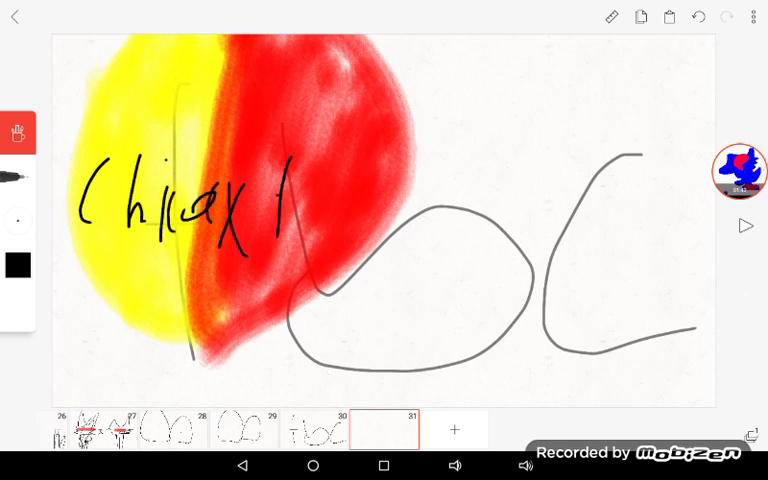
pyautogui.moveTo(325, 200); pyautogui.dragTo(355, 195)
pyautogui.moveTo(380, 165); pyautogui.dragTo(370, 185)
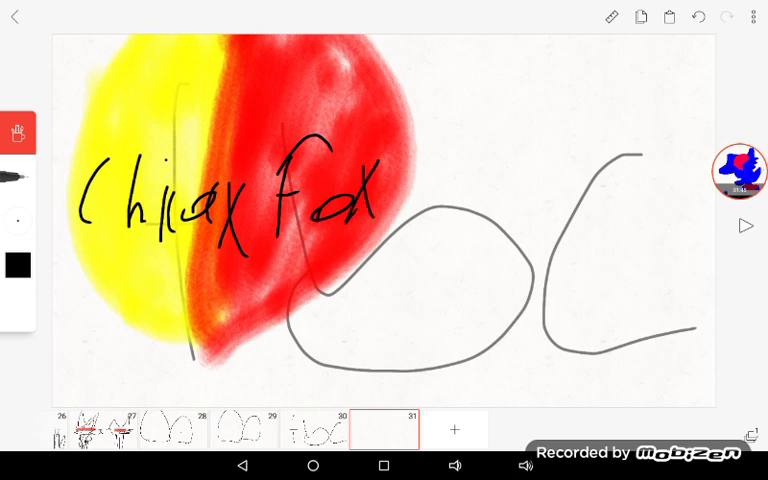
# Step: Add blank frame 32 and select a soft painting brush with red
pyautogui.click(455, 430)
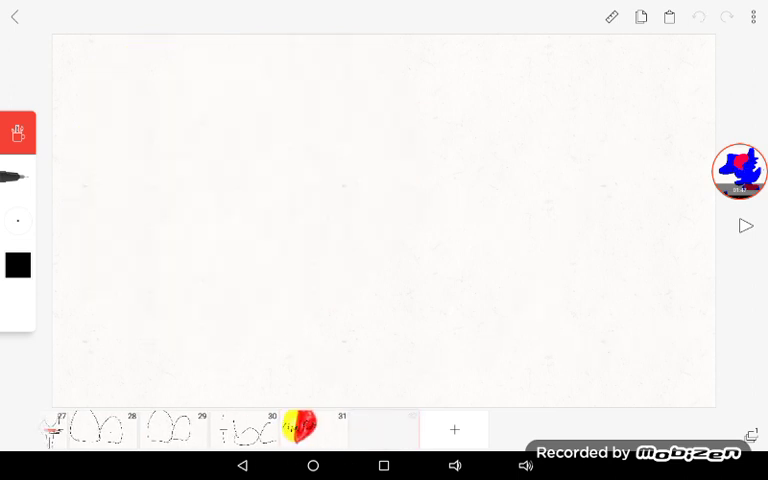
pyautogui.click(17, 177)
pyautogui.click(345, 425)
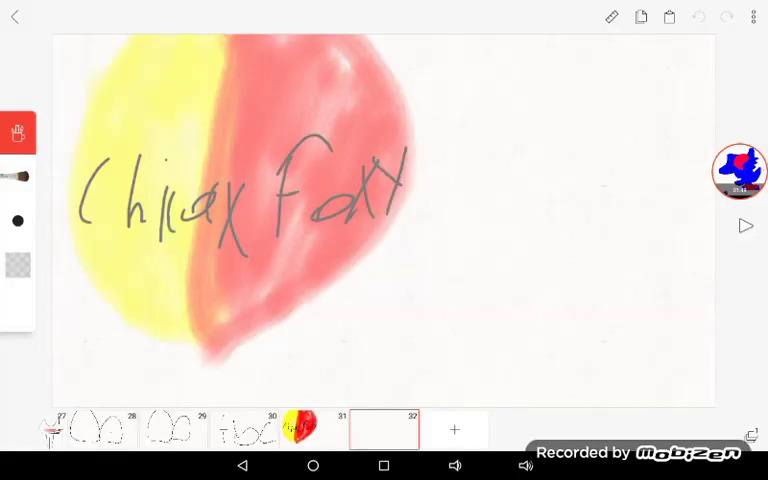
pyautogui.click(17, 177)
pyautogui.click(270, 425)
pyautogui.click(17, 177)
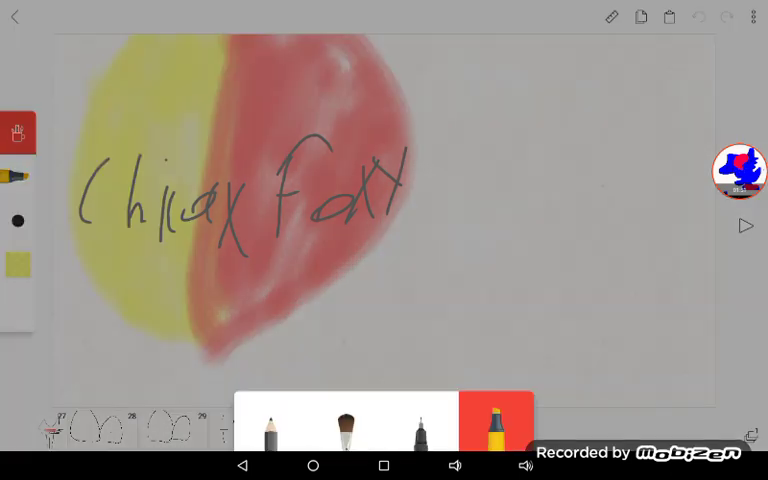
pyautogui.click(497, 425)
# Step: Paint a bold red curved shape on the right, redoing the first stroke
pyautogui.moveTo(340, 85)
pyautogui.mouseDown()
pyautogui.moveTo(560, 45)
pyautogui.moveTo(630, 180)
pyautogui.moveTo(420, 320)
pyautogui.moveTo(380, 220)
pyautogui.moveTo(345, 80)
pyautogui.mouseUp()
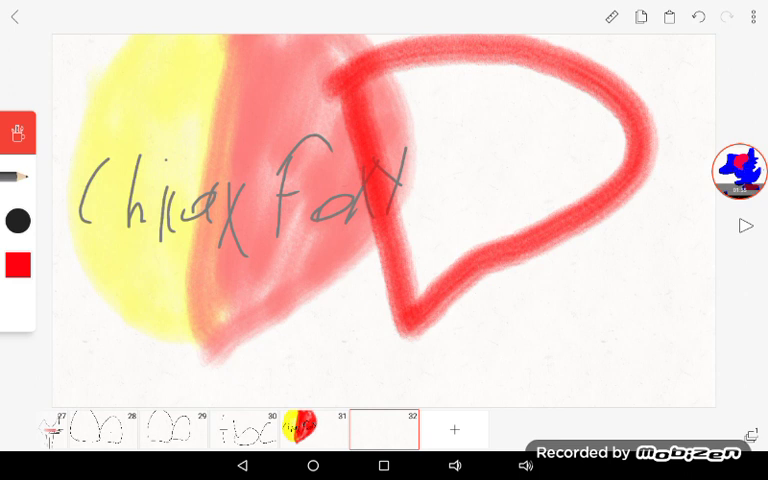
pyautogui.click(698, 17)
pyautogui.moveTo(495, 45)
pyautogui.mouseDown()
pyautogui.moveTo(370, 150)
pyautogui.moveTo(540, 300)
pyautogui.moveTo(470, 80)
pyautogui.moveTo(470, 250)
pyautogui.moveTo(450, 80)
pyautogui.moveTo(430, 240)
pyautogui.moveTo(400, 200)
pyautogui.mouseUp()
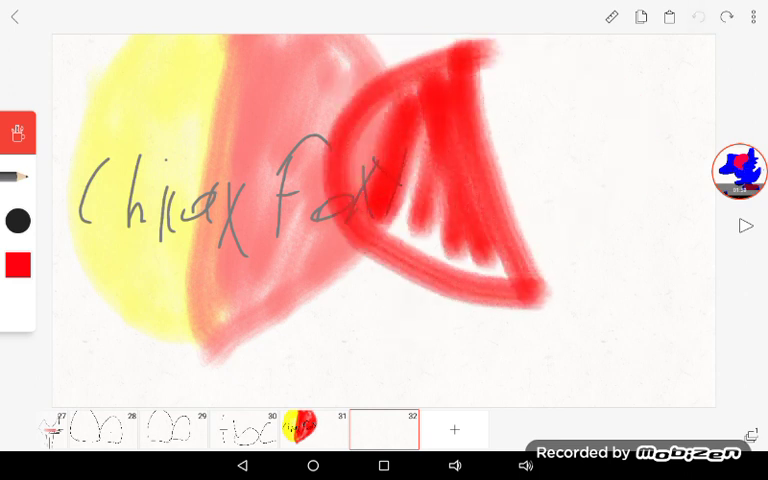
pyautogui.moveTo(380, 100)
pyautogui.mouseDown()
pyautogui.moveTo(400, 220)
pyautogui.moveTo(430, 150)
pyautogui.moveTo(400, 80)
pyautogui.mouseUp()
pyautogui.moveTo(390, 140)
pyautogui.mouseDown()
pyautogui.moveTo(420, 250)
pyautogui.moveTo(500, 270)
pyautogui.moveTo(450, 240)
pyautogui.mouseUp()
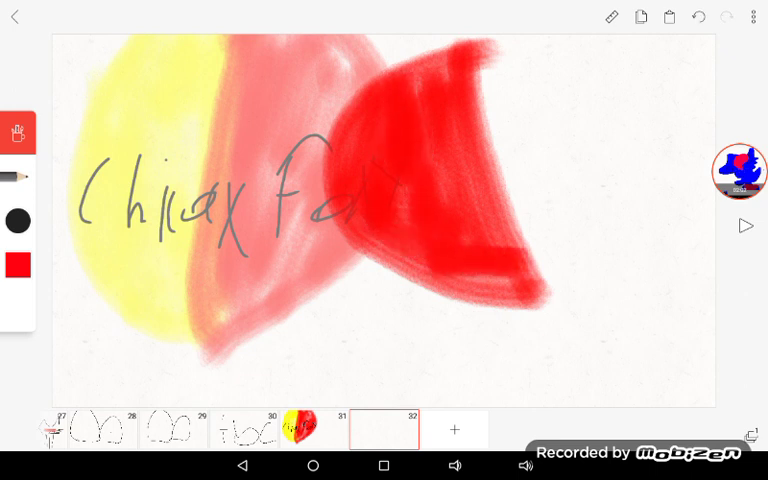
# Step: Switch to pale pink and fill the blob's right side beside the red
pyautogui.click(18, 264)
pyautogui.click(418, 189)
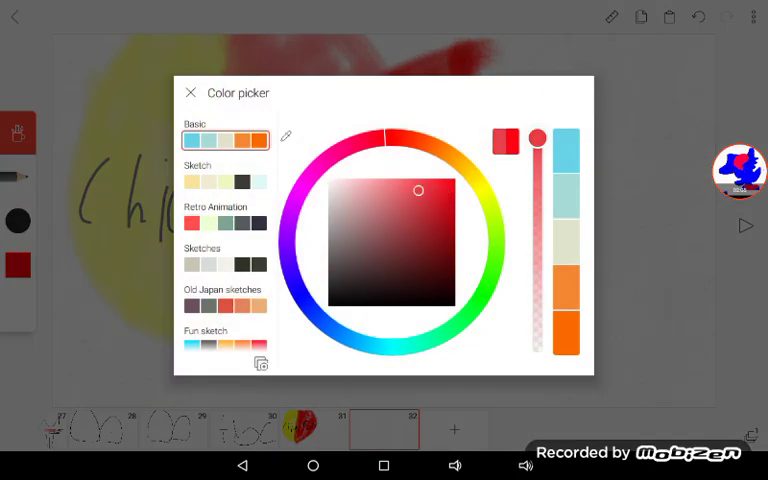
pyautogui.click(385, 187)
pyautogui.click(650, 300)
pyautogui.moveTo(460, 60)
pyautogui.mouseDown()
pyautogui.moveTo(640, 120)
pyautogui.moveTo(560, 290)
pyautogui.mouseUp()
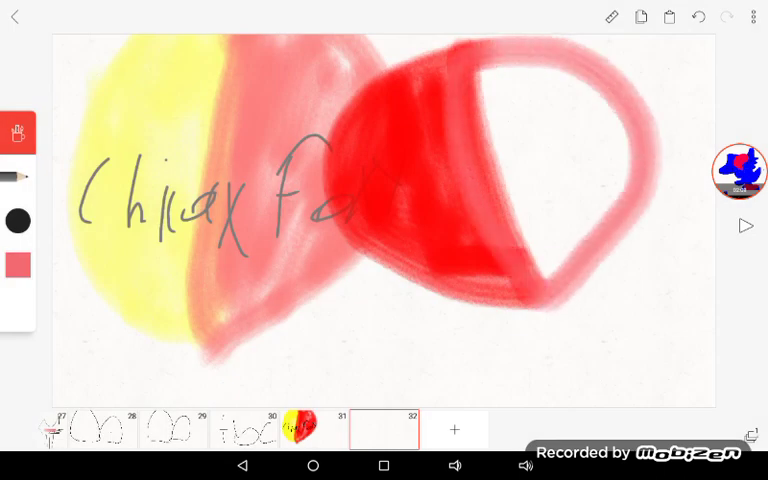
pyautogui.moveTo(480, 70)
pyautogui.mouseDown()
pyautogui.moveTo(530, 260)
pyautogui.moveTo(560, 130)
pyautogui.moveTo(620, 170)
pyautogui.mouseUp()
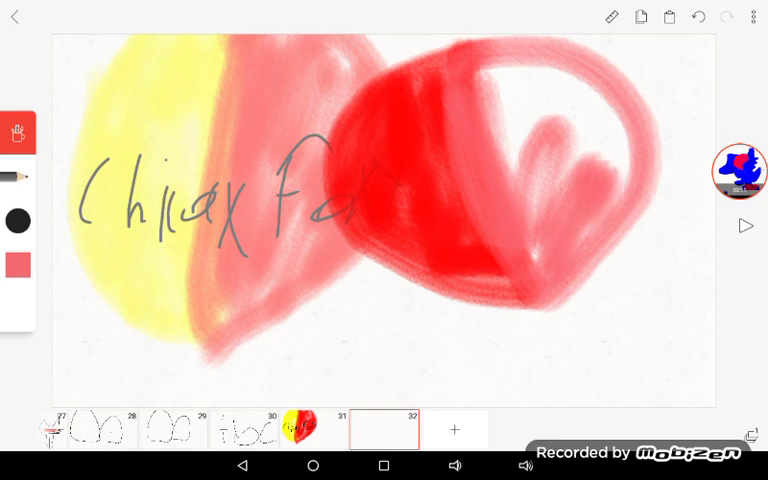
pyautogui.moveTo(500, 160)
pyautogui.mouseDown()
pyautogui.moveTo(540, 80)
pyautogui.moveTo(580, 110)
pyautogui.moveTo(610, 150)
pyautogui.mouseUp()
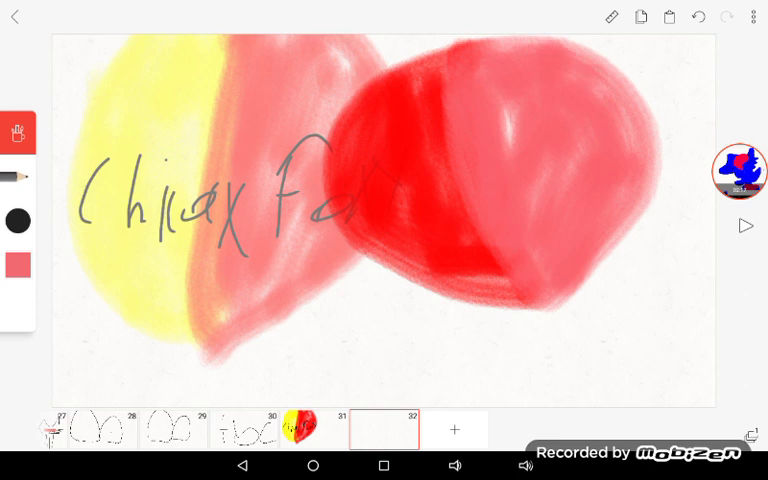
pyautogui.click(18, 265)
# Step: Switch to yellow and repaint the left blob, covering its white gaps
pyautogui.moveTo(398, 133); pyautogui.dragTo(455, 180)
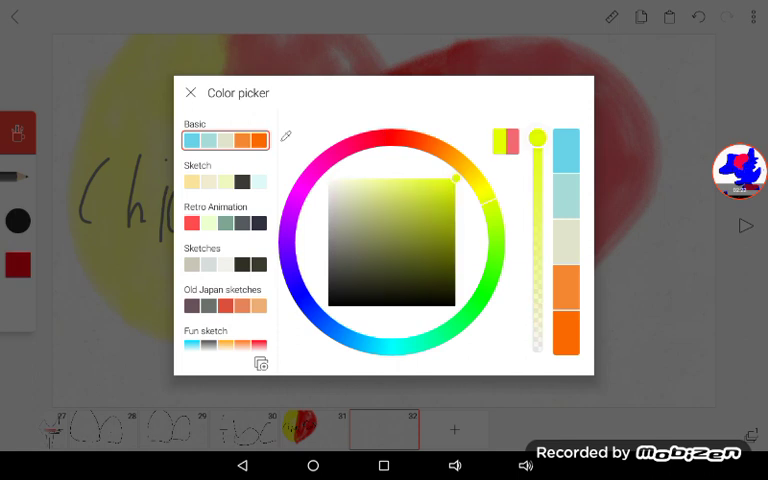
pyautogui.click(190, 93)
pyautogui.moveTo(70, 60); pyautogui.dragTo(120, 180)
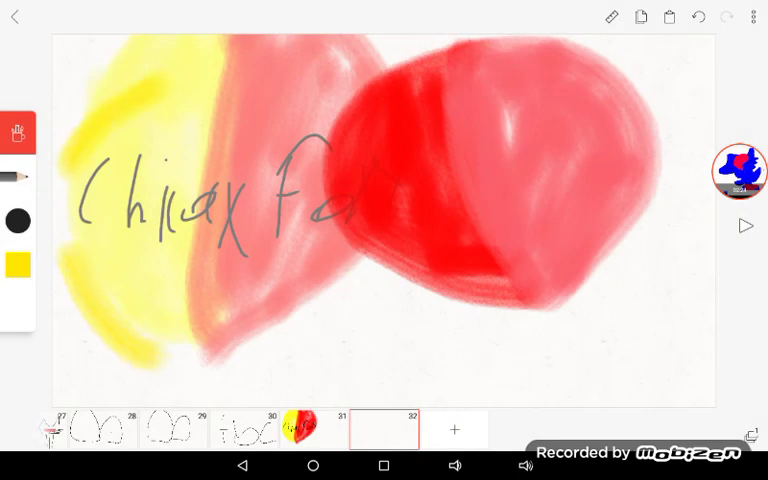
pyautogui.moveTo(110, 210); pyautogui.dragTo(125, 150)
pyautogui.moveTo(95, 60); pyautogui.dragTo(150, 330)
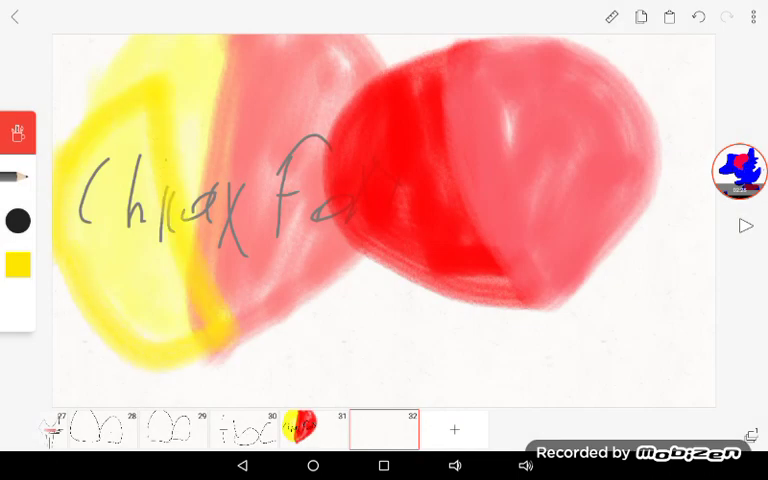
pyautogui.moveTo(60, 110); pyautogui.dragTo(90, 190)
pyautogui.moveTo(90, 150); pyautogui.dragTo(110, 200)
pyautogui.moveTo(80, 70); pyautogui.dragTo(95, 180)
pyautogui.moveTo(60, 85)
pyautogui.mouseDown()
pyautogui.moveTo(55, 130)
pyautogui.moveTo(95, 205)
pyautogui.mouseUp()
# Step: Draw curved black strokes on the yellow blob with the thin black pen
pyautogui.click(18, 176)
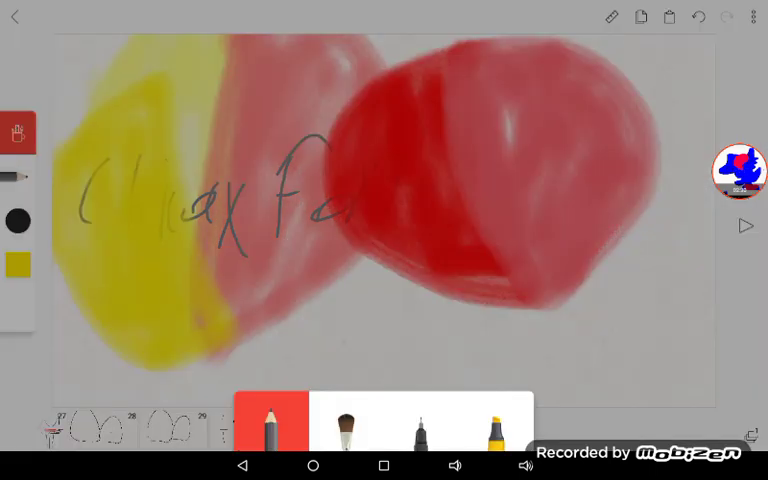
pyautogui.click(271, 425)
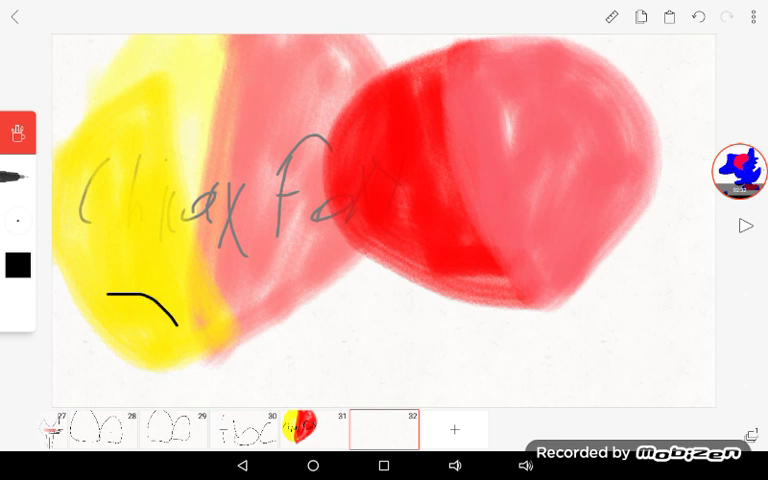
pyautogui.moveTo(130, 195); pyautogui.dragTo(155, 270)
pyautogui.moveTo(152, 200); pyautogui.dragTo(195, 258)
pyautogui.moveTo(168, 205); pyautogui.dragTo(200, 245)
# Step: Handwrite black letters and a curl across the red and pink blobs
pyautogui.moveTo(388, 158); pyautogui.dragTo(390, 238)
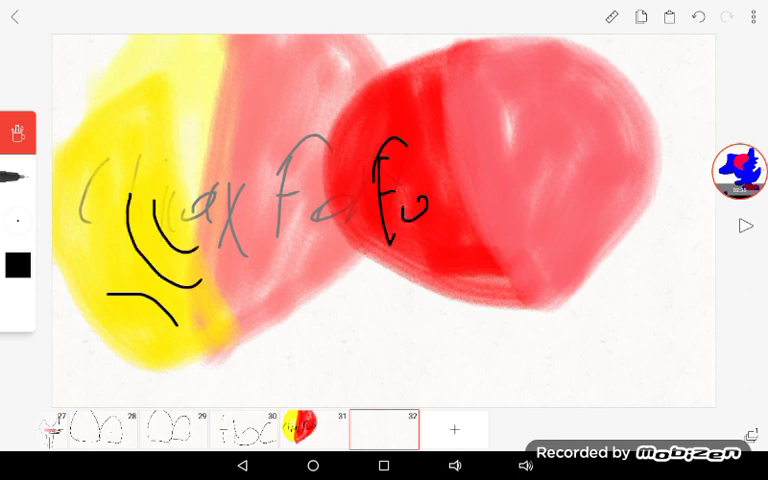
pyautogui.moveTo(488, 145); pyautogui.dragTo(482, 282)
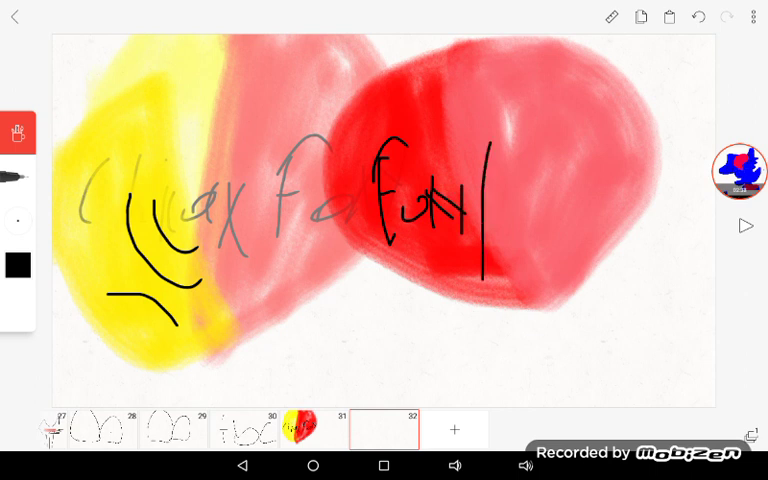
pyautogui.moveTo(536, 215)
pyautogui.mouseDown()
pyautogui.moveTo(538, 150)
pyautogui.moveTo(585, 195)
pyautogui.mouseUp()
pyautogui.moveTo(585, 160)
pyautogui.mouseDown()
pyautogui.moveTo(612, 180)
pyautogui.moveTo(642, 180)
pyautogui.mouseUp()
pyautogui.moveTo(530, 255); pyautogui.dragTo(545, 230)
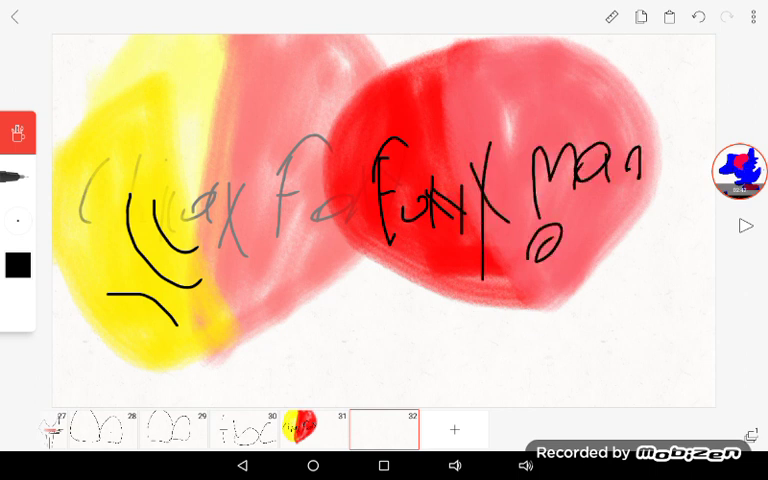
pyautogui.moveTo(604, 212); pyautogui.dragTo(622, 250)
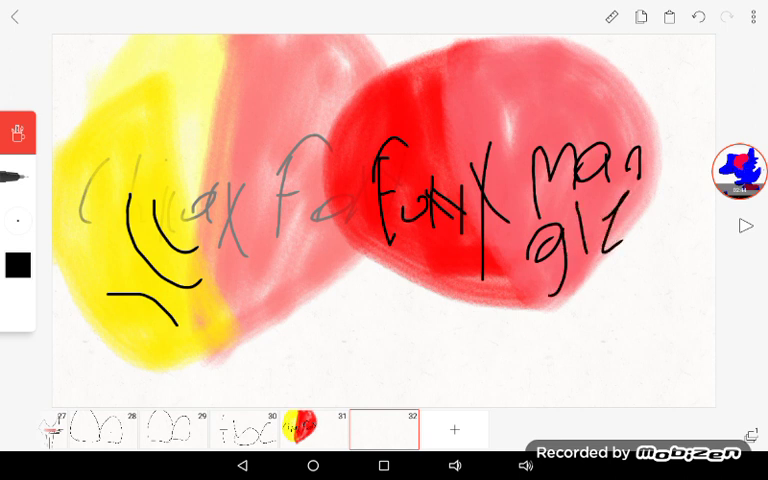
pyautogui.click(739, 170)
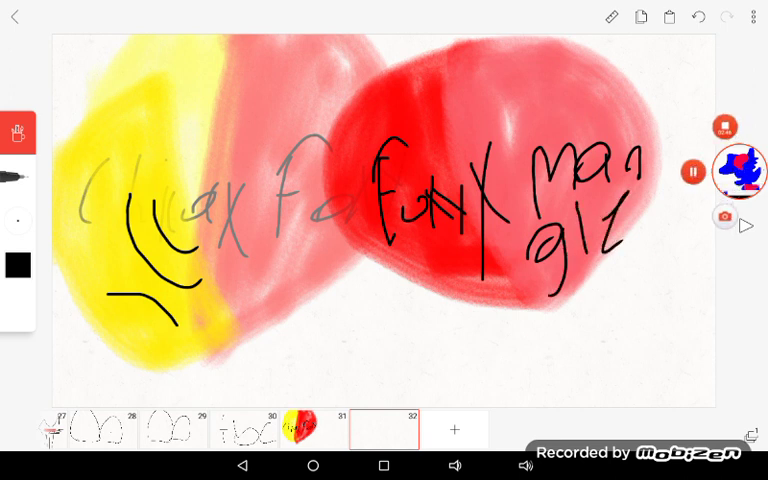